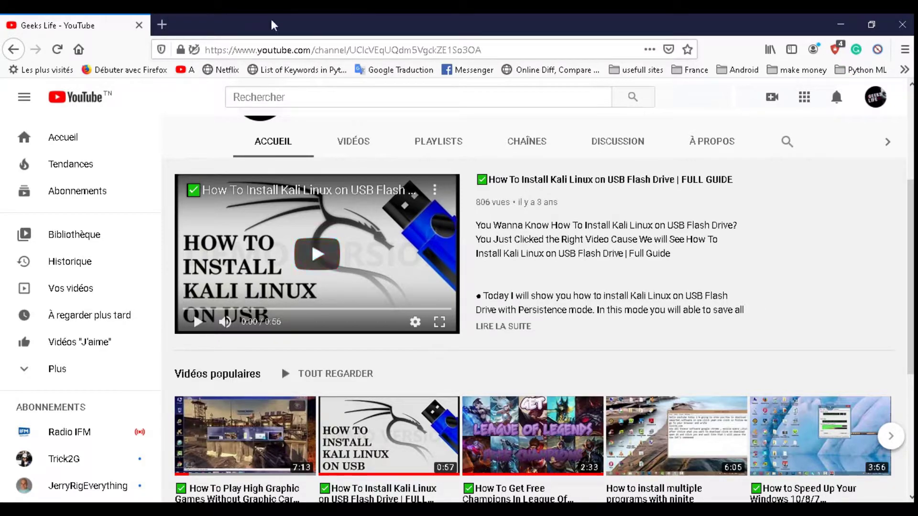
# Search Google for "download python" in a new browser tab and open the Download Python page on python.org
pyautogui.click(162, 25)
pyautogui.click(244, 48)
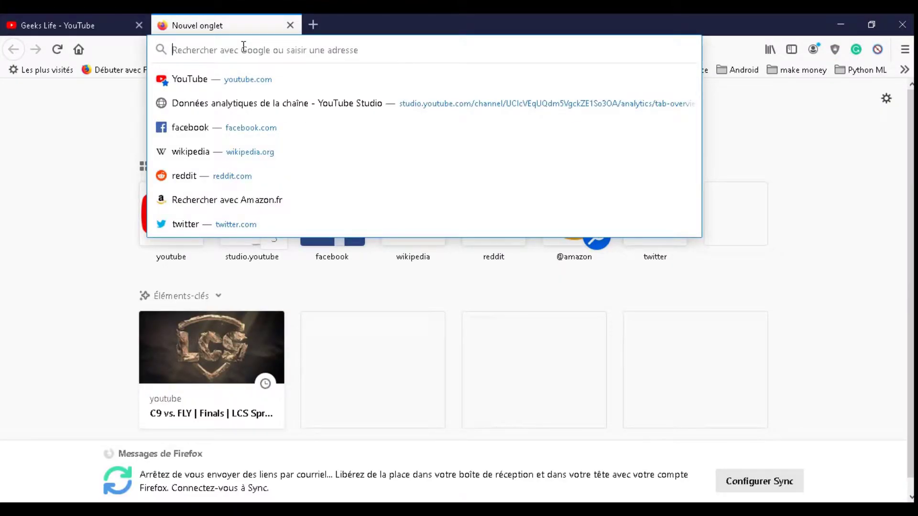
pyautogui.write('do')
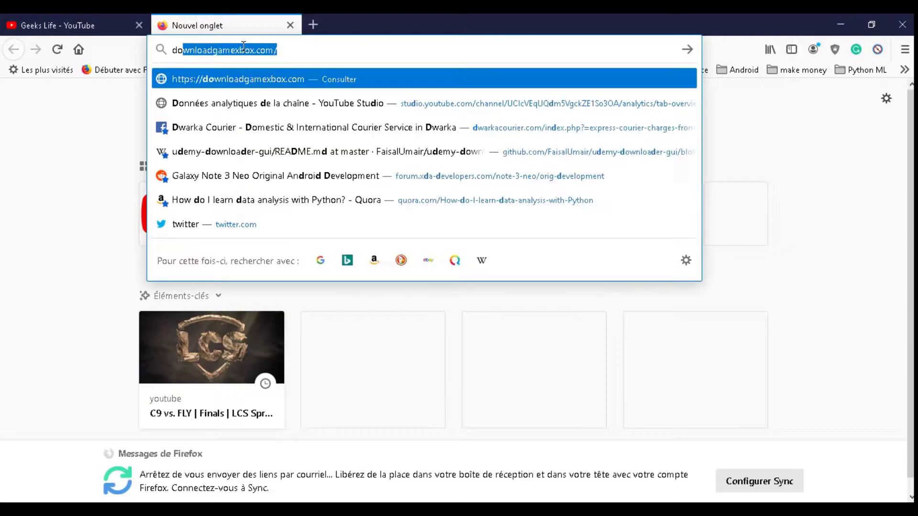
pyautogui.write('znloqd python')
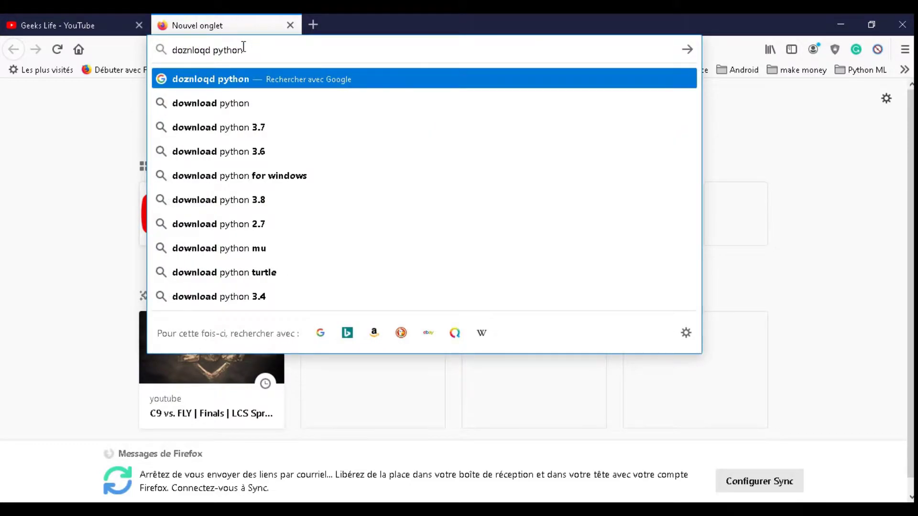
pyautogui.press('Return')
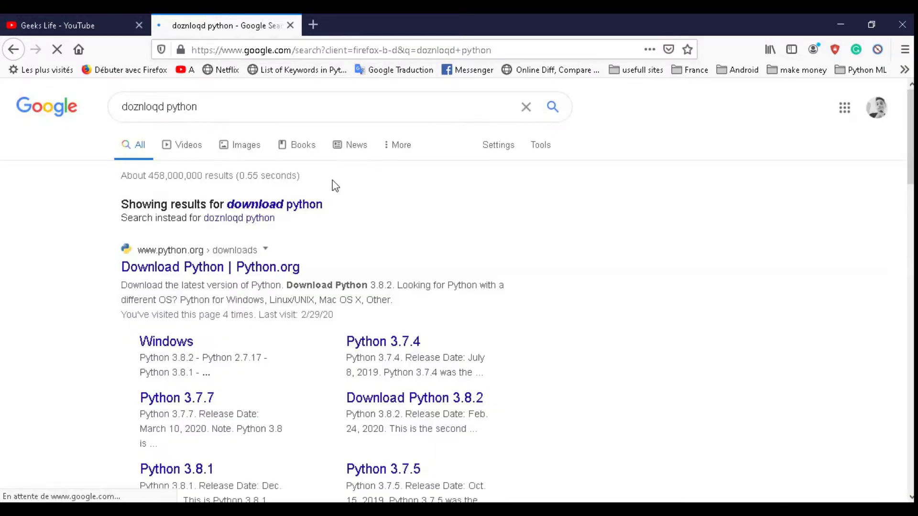
pyautogui.click(236, 271)
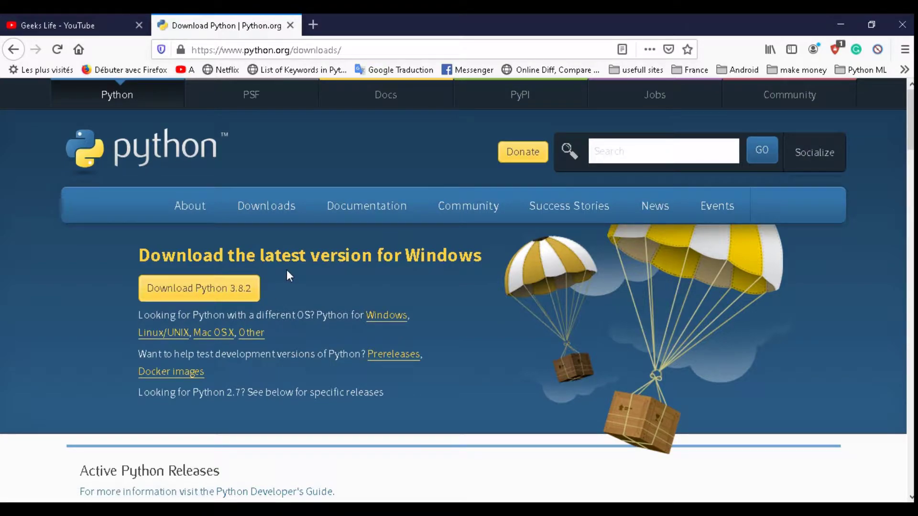
# Download the Python 3.8.2 installer for Windows, save python-3.8.2.exe and check its download progress
pyautogui.scroll(-3, 287, 276)
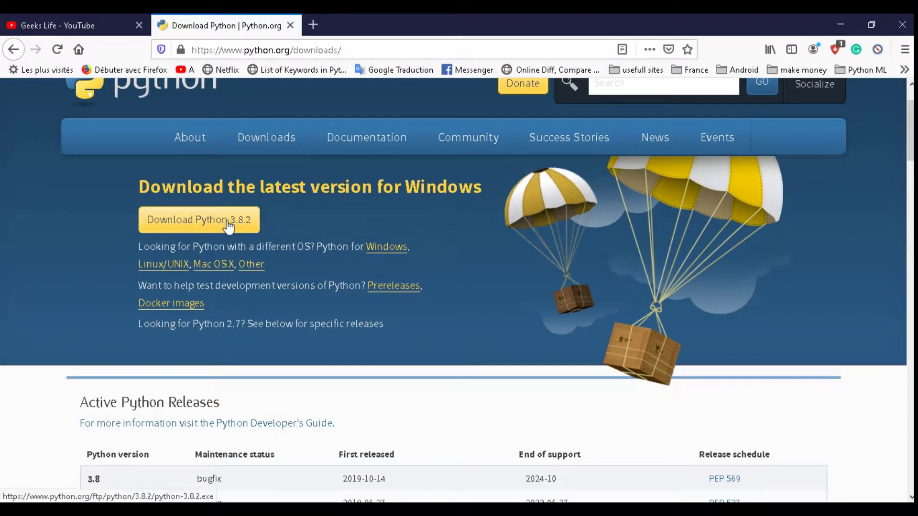
pyautogui.click(229, 224)
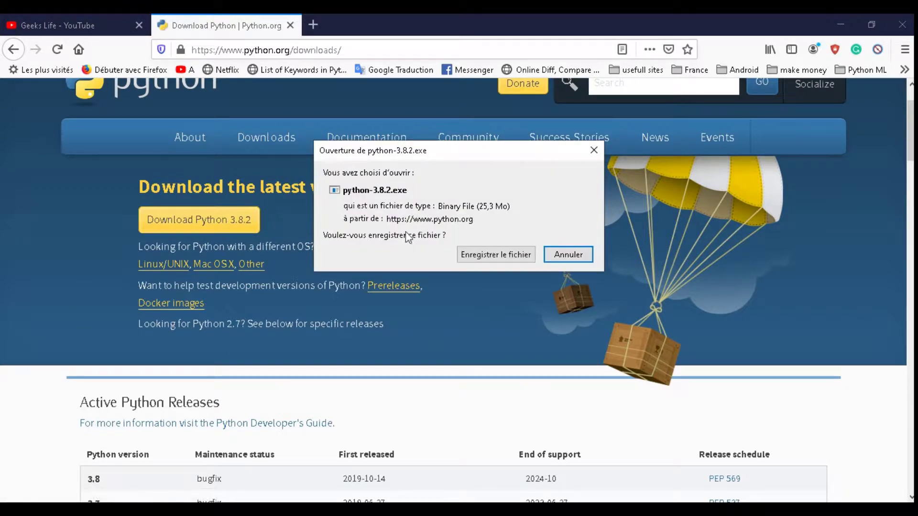
pyautogui.click(481, 254)
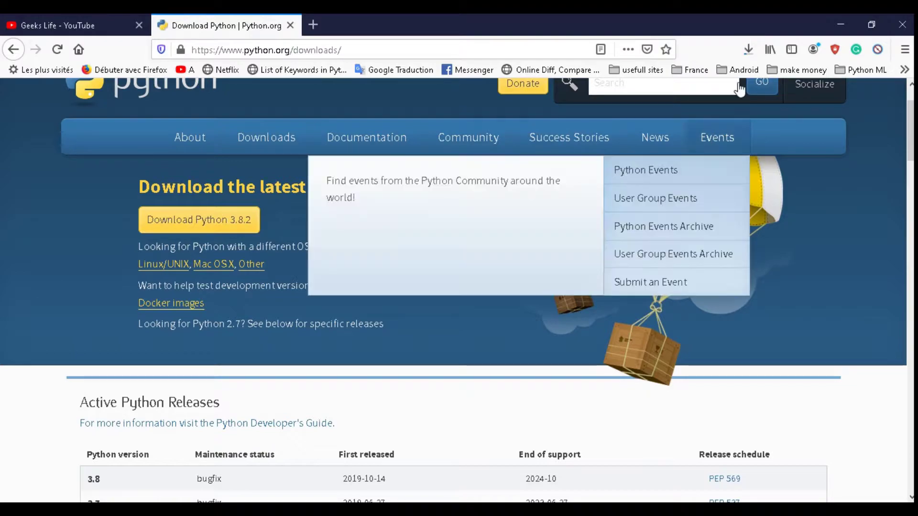
pyautogui.click(749, 49)
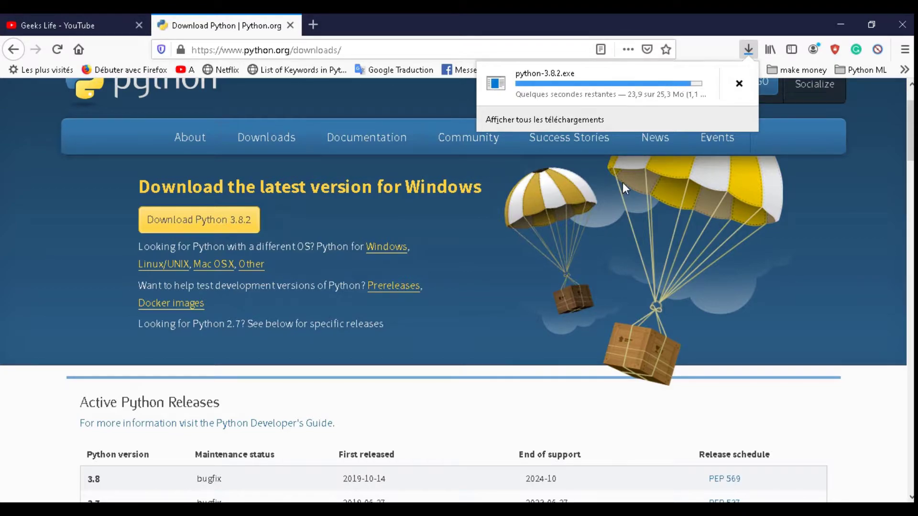
pyautogui.moveTo(667, 157)
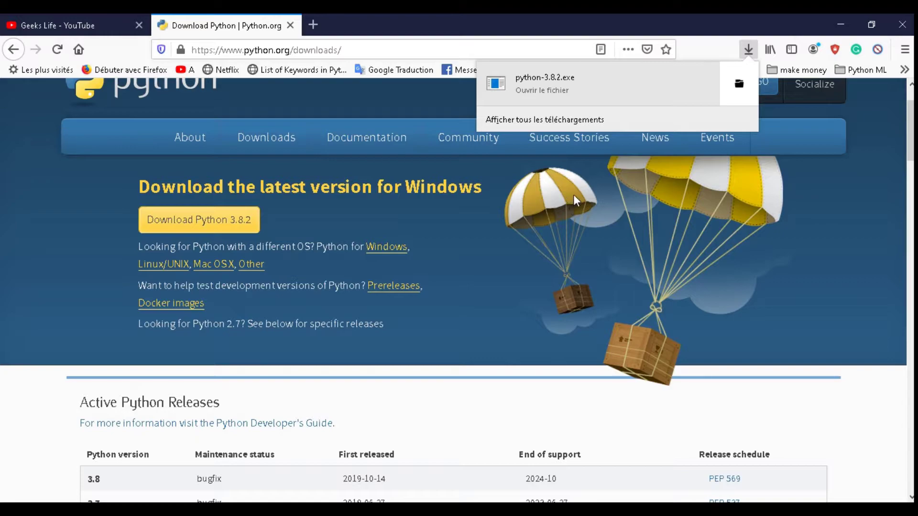
# Run the downloaded python-3.8.2.exe and install Python with the default settings, adding Python 3.8 to PATH
pyautogui.click(598, 96)
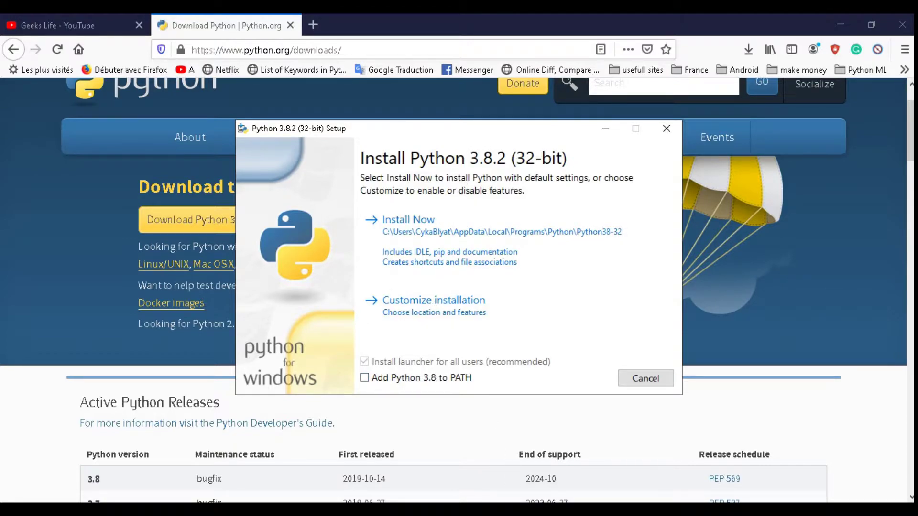
pyautogui.moveTo(423, 134); pyautogui.dragTo(445, 115)
pyautogui.click(386, 360)
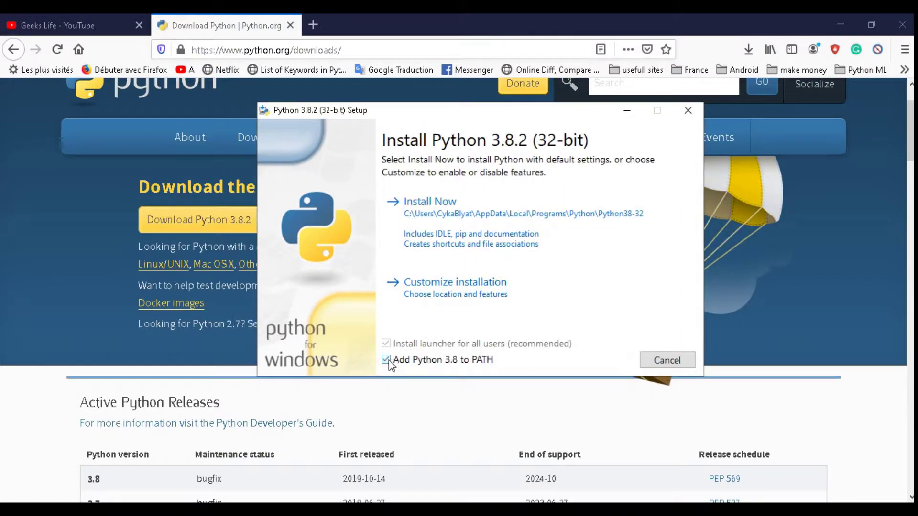
pyautogui.click(467, 215)
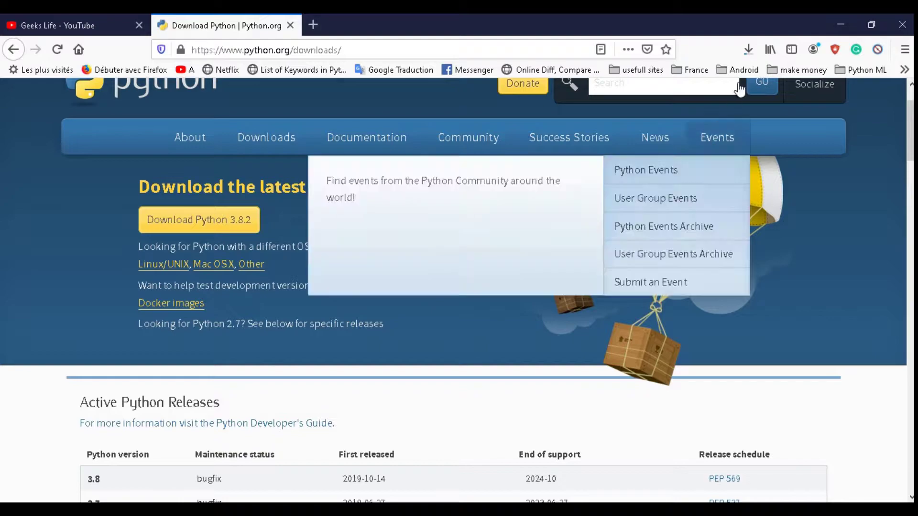
# Open python-3.8.2.exe from the download list and close the completed Python setup without disabling the path length limit
pyautogui.click(748, 49)
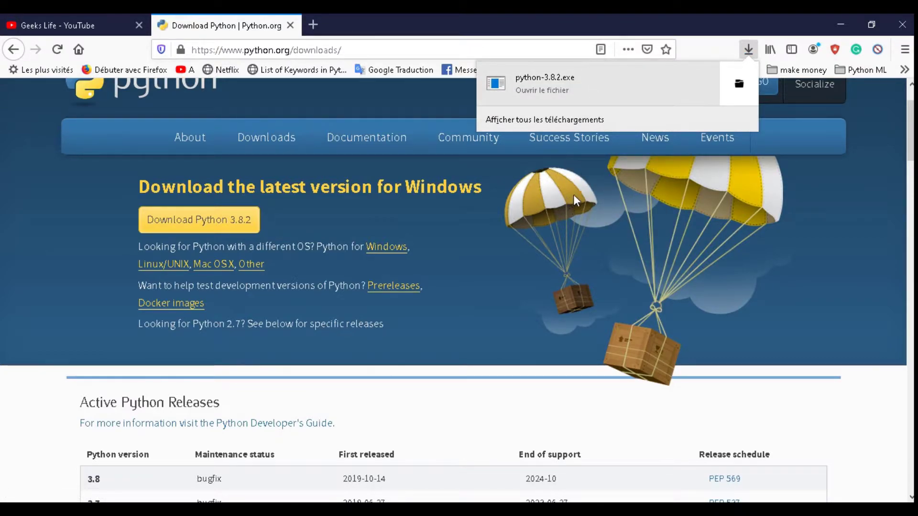
pyautogui.click(598, 98)
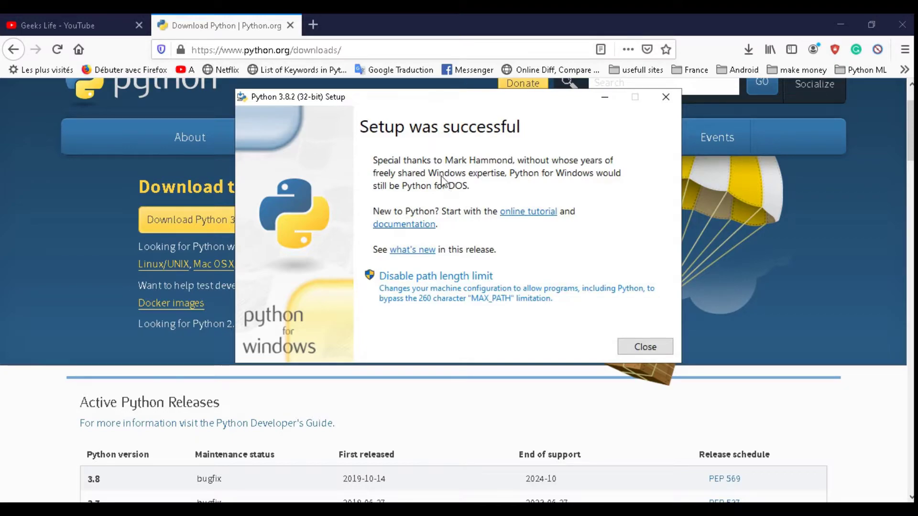
pyautogui.moveTo(446, 99)
pyautogui.mouseDown()
pyautogui.moveTo(432, 97)
pyautogui.moveTo(523, 86)
pyautogui.moveTo(436, 88)
pyautogui.mouseUp()
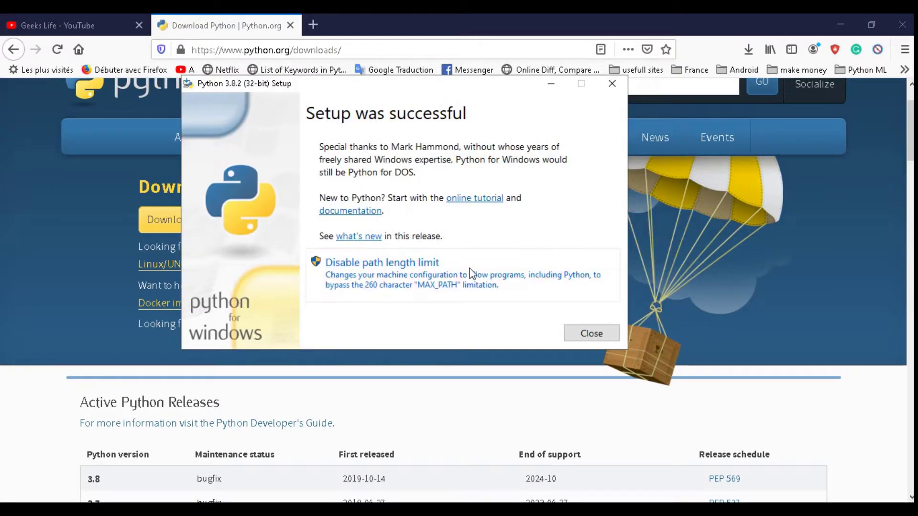
pyautogui.click(589, 332)
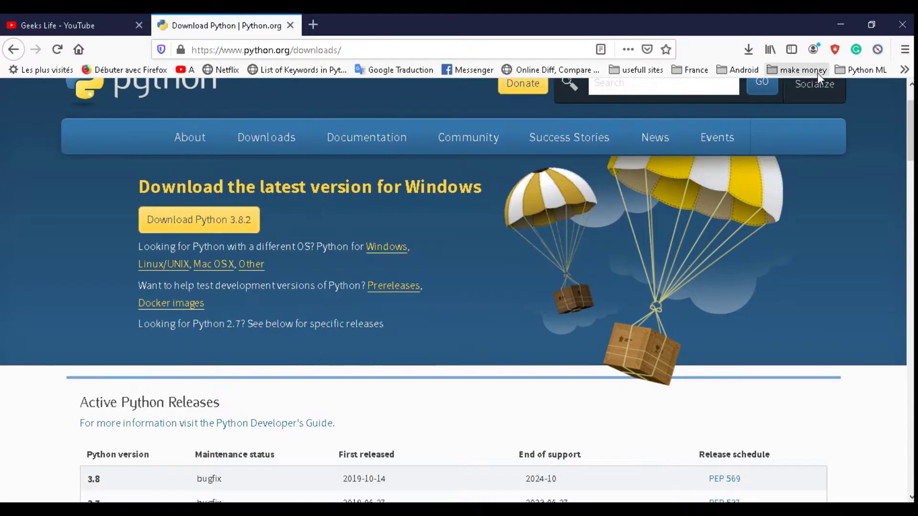
# Search Windows for "cmd", open Command Prompt and move its window toward the middle of the screen
pyautogui.press('super')
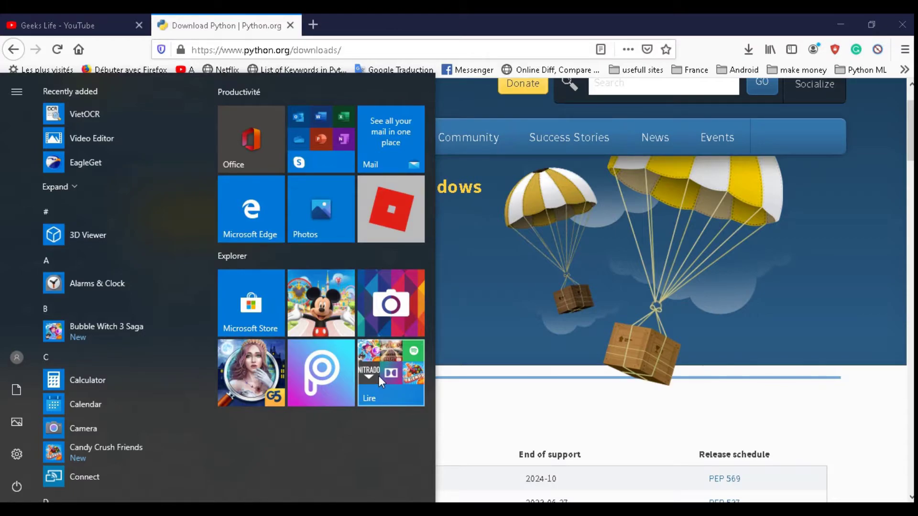
pyautogui.press('super')
pyautogui.press('super+s')
pyautogui.write('cmd')
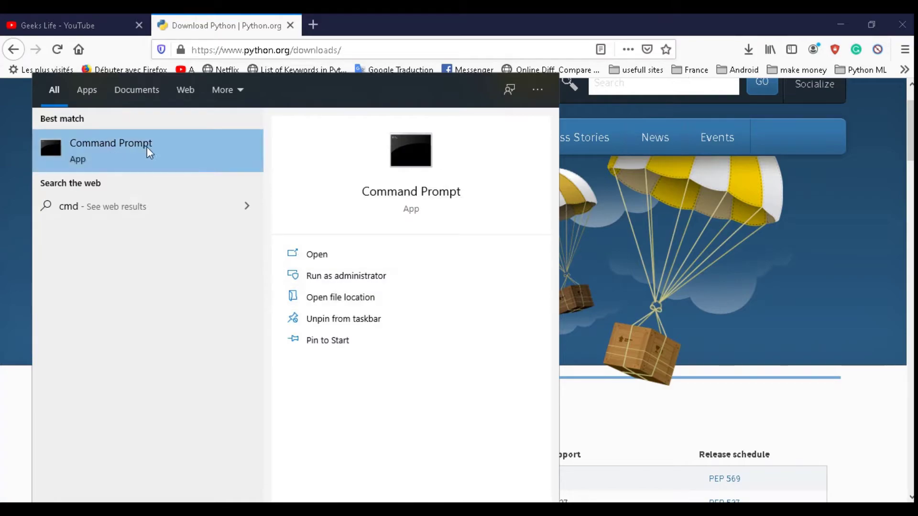
pyautogui.click(119, 147)
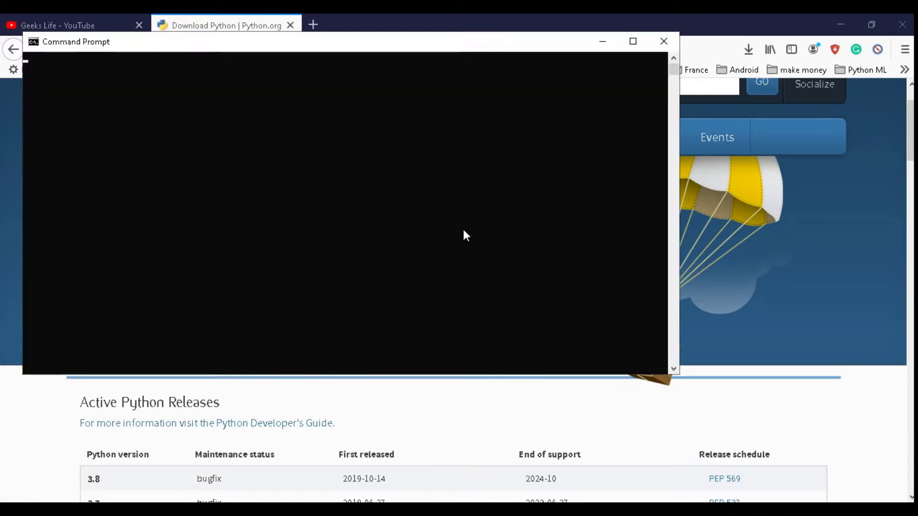
pyautogui.moveTo(318, 56); pyautogui.dragTo(436, 130)
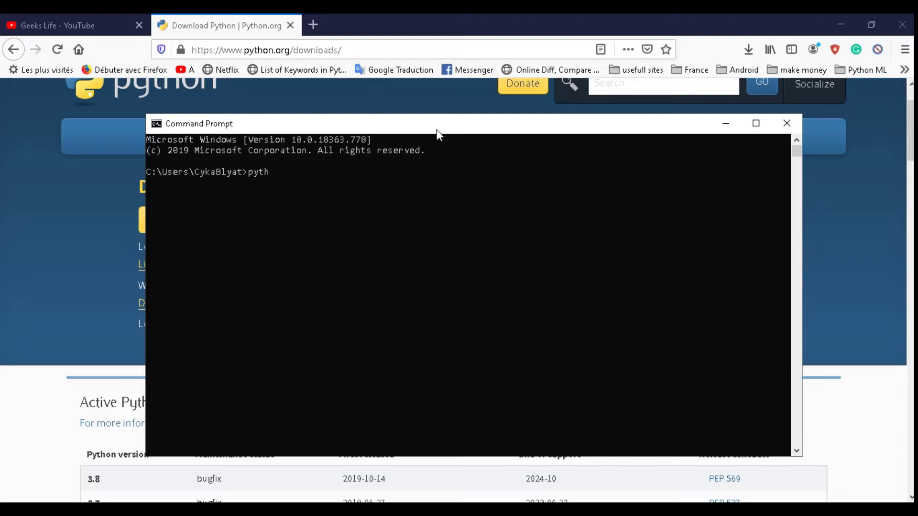
# Start the Python interpreter in Command Prompt and run print('HI World')
pyautogui.write('python')
pyautogui.press('Return')
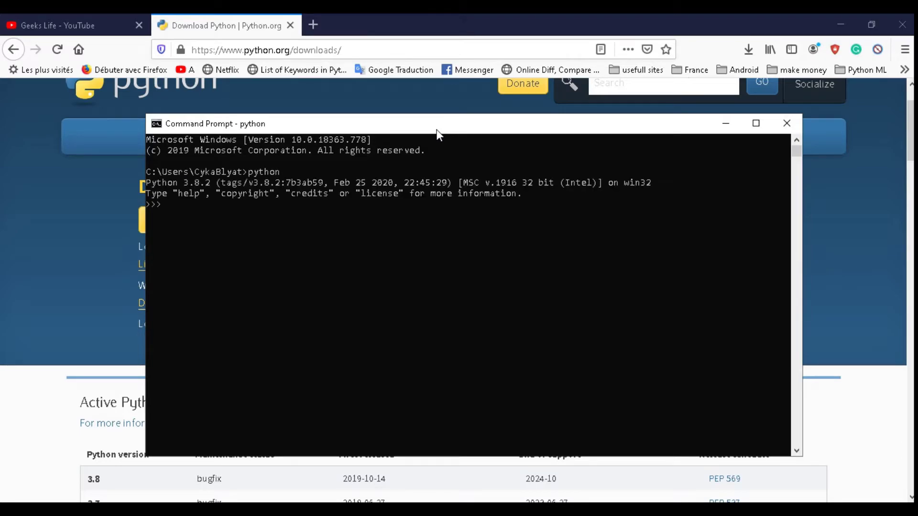
pyautogui.moveTo(437, 129); pyautogui.dragTo(440, 105)
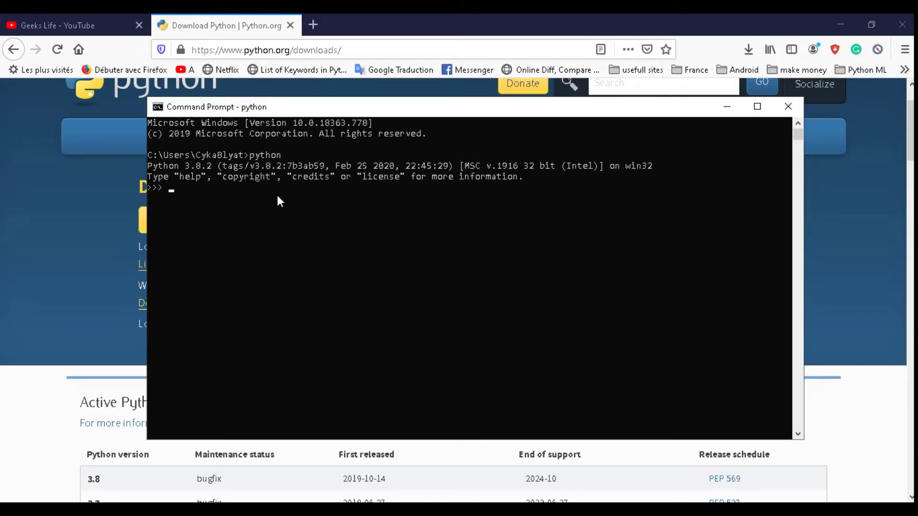
pyautogui.write("print('HI World")
pyautogui.press('Return')
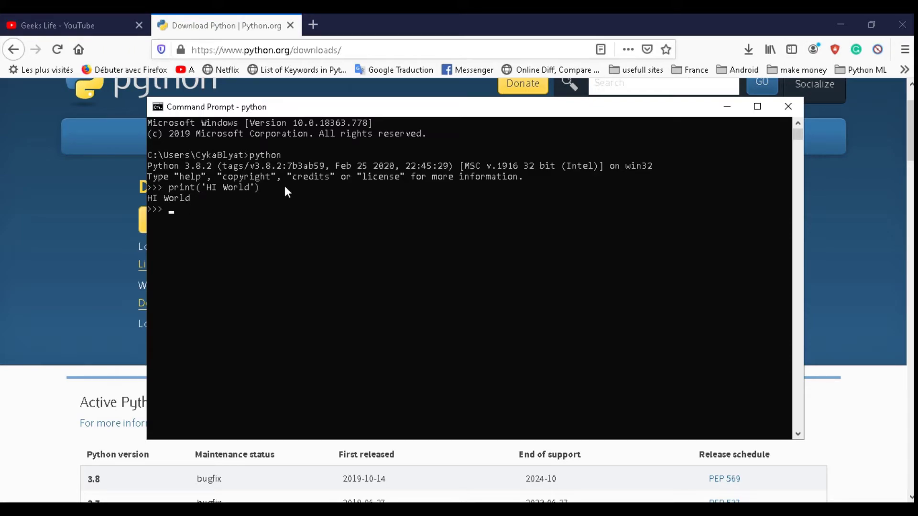
pyautogui.moveTo(329, 114)
pyautogui.mouseDown()
pyautogui.moveTo(365, 96)
pyautogui.moveTo(335, 100)
pyautogui.mouseUp()
# Launch IDLE (Python 3.8 32-bit) from the installed Python 3.8 programs and place its shell window beside Command Prompt
pyautogui.click(10, 509)
pyautogui.scroll(-6, 98, 219)
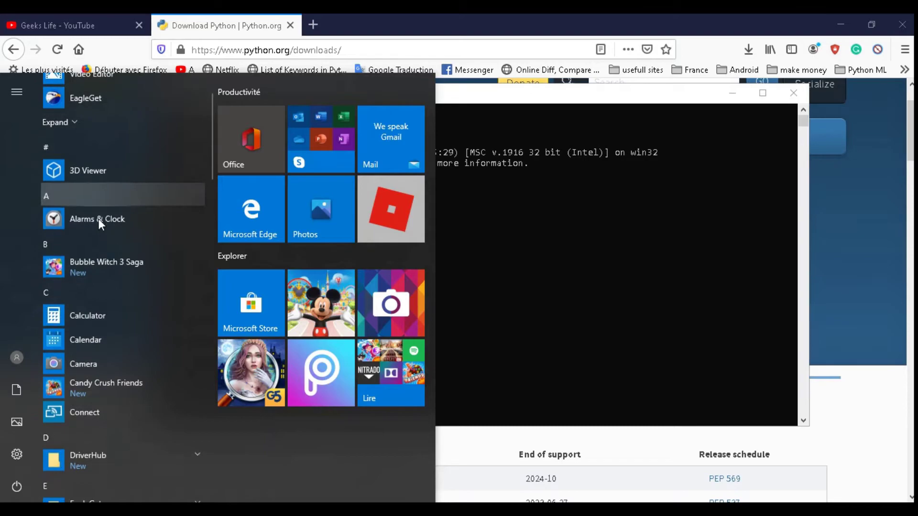
pyautogui.scroll(-8, 98, 219)
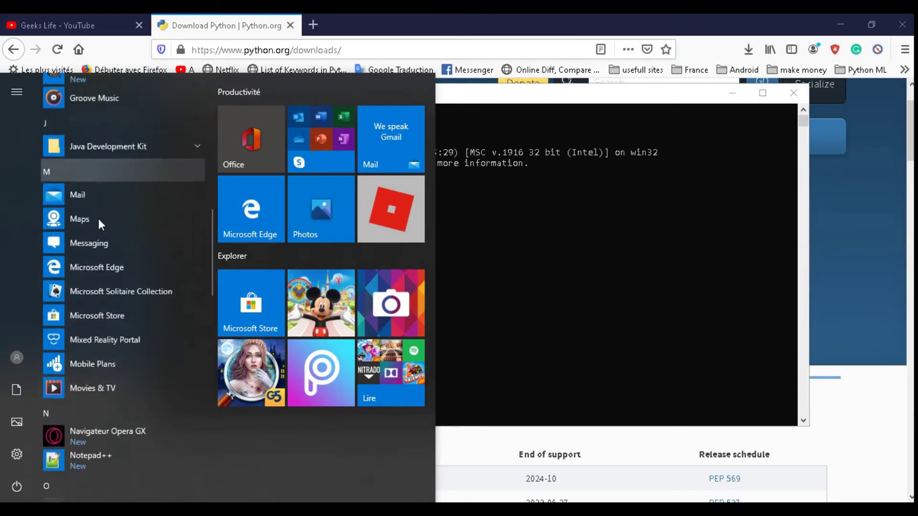
pyautogui.scroll(-10, 98, 219)
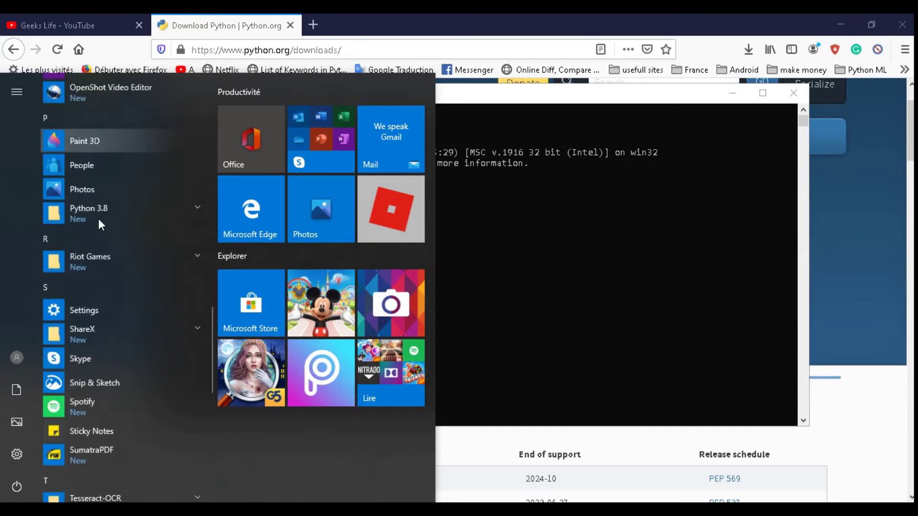
pyautogui.scroll(-5, 98, 219)
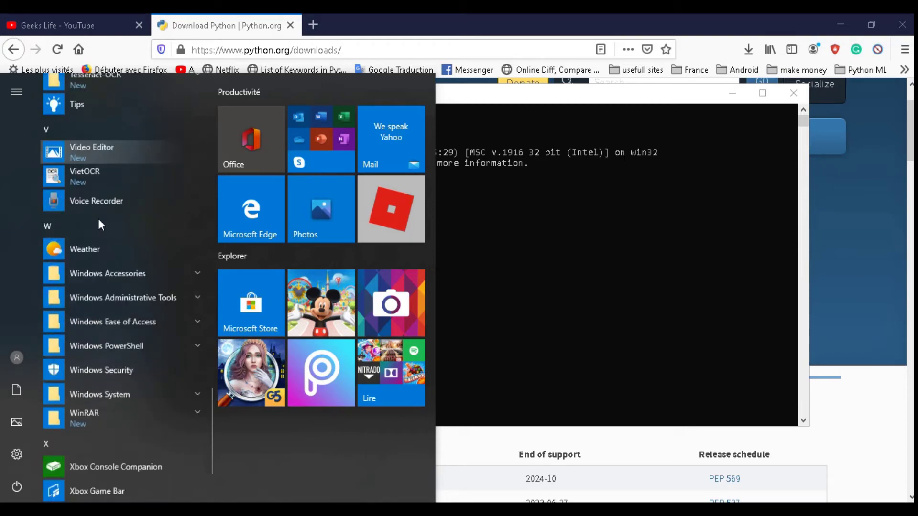
pyautogui.scroll(5, 99, 219)
pyautogui.scroll(4, 98, 221)
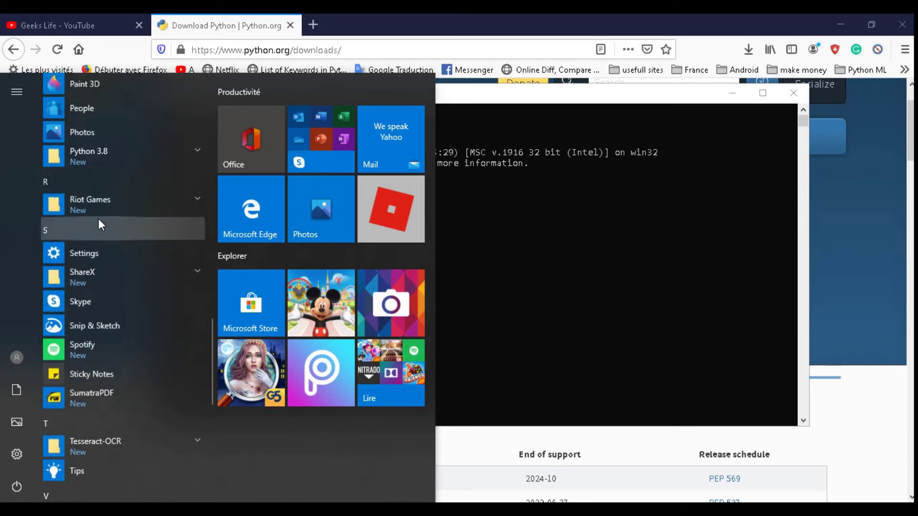
pyautogui.click(134, 157)
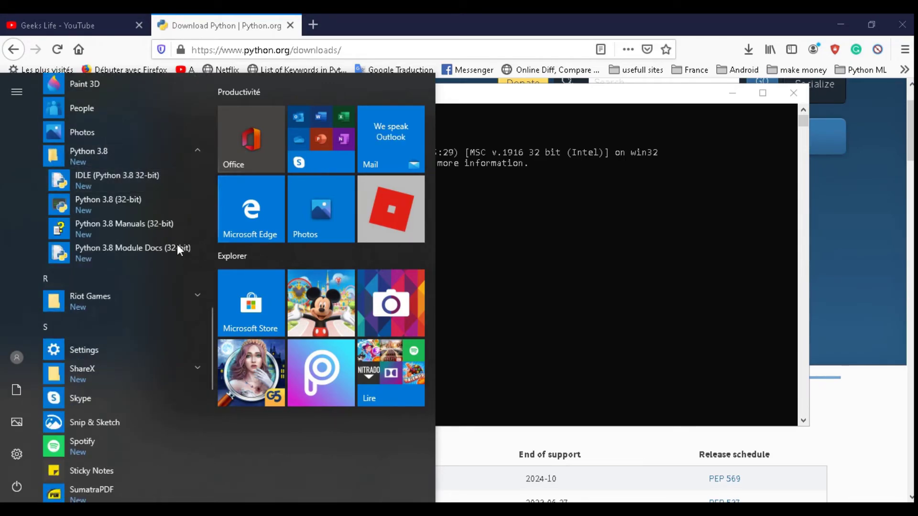
pyautogui.click(118, 180)
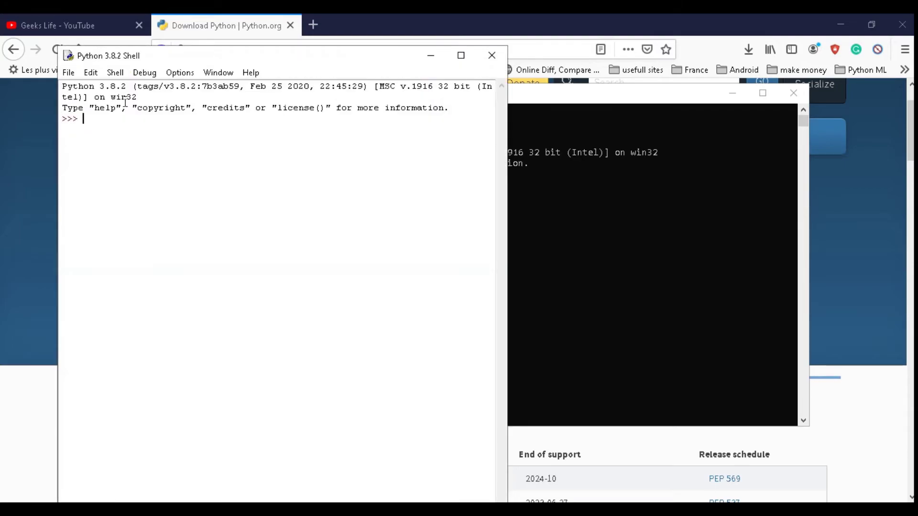
pyautogui.moveTo(617, 120); pyautogui.dragTo(563, 119)
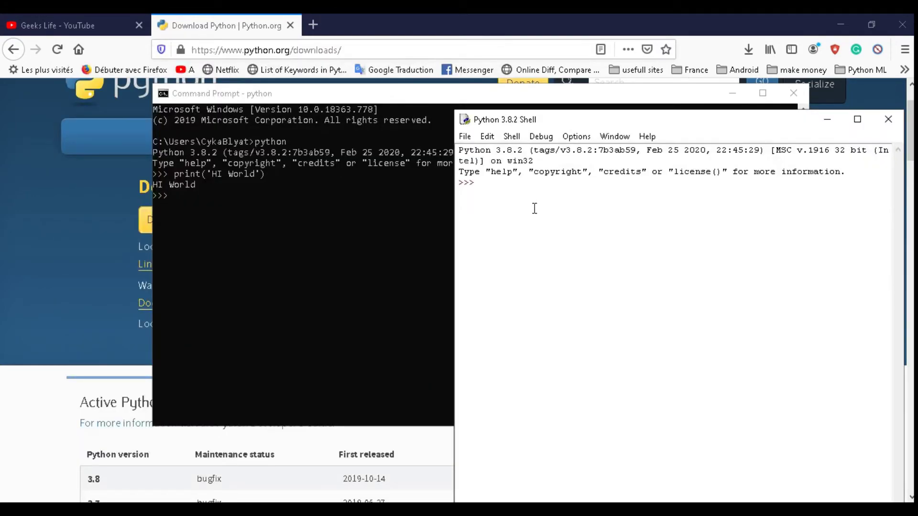
# Run print('Hello World') in the Python 3.8.2 Shell
pyautogui.write("print('Hello")
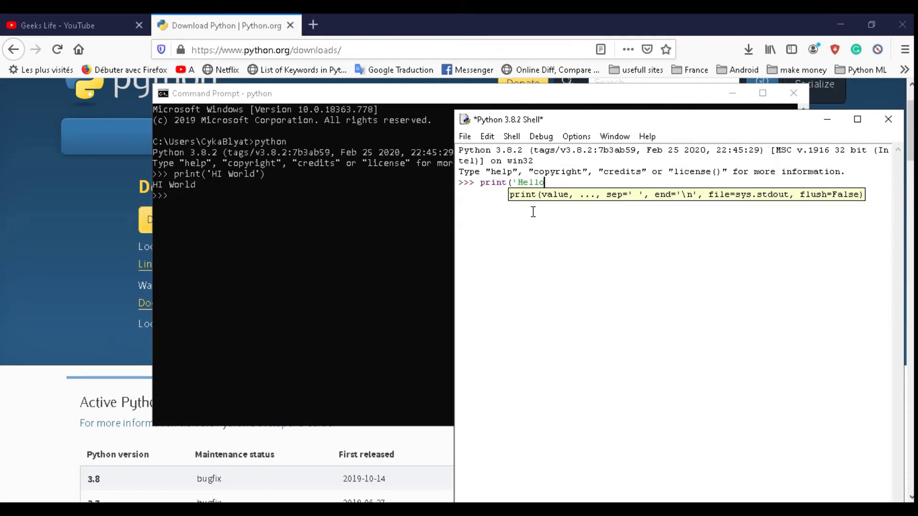
pyautogui.write(" World')")
pyautogui.press('Return')
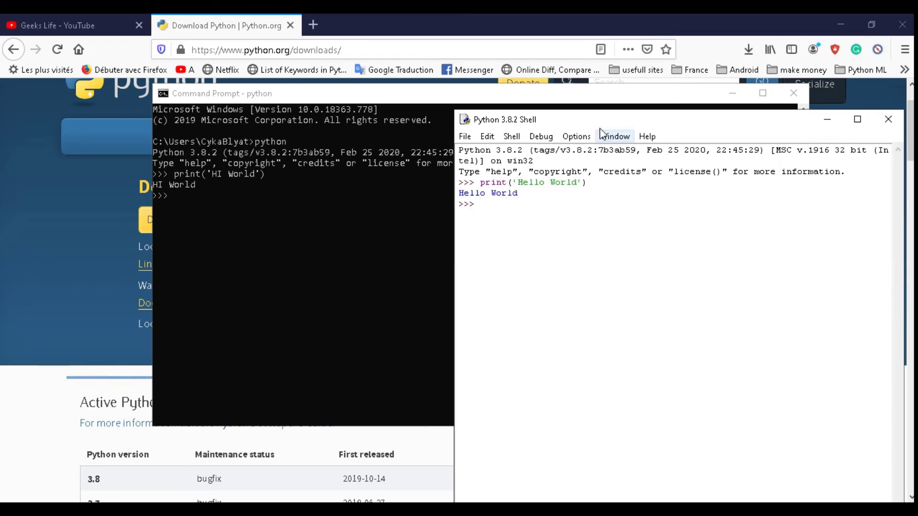
# Arrange the Command Prompt and Python Shell windows side by side so both print outputs can be compared
pyautogui.moveTo(531, 100); pyautogui.dragTo(408, 68)
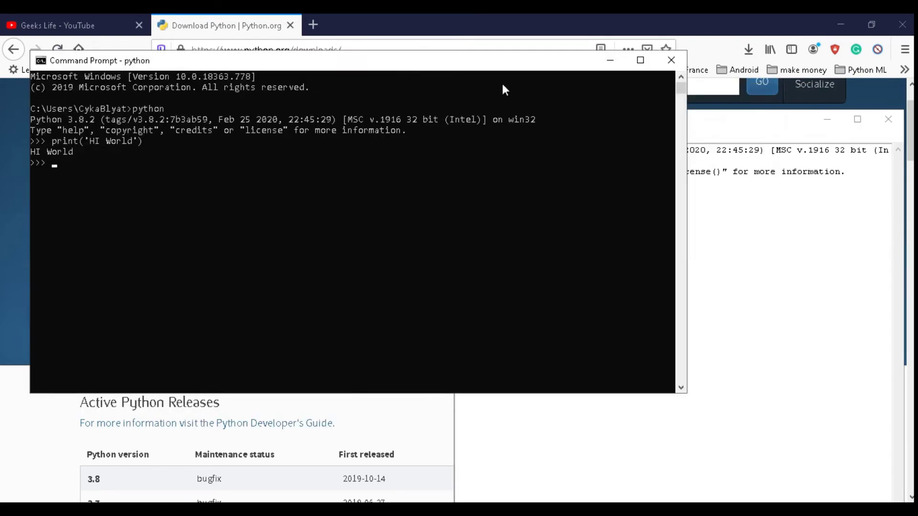
pyautogui.click(752, 139)
pyautogui.moveTo(611, 121); pyautogui.dragTo(604, 64)
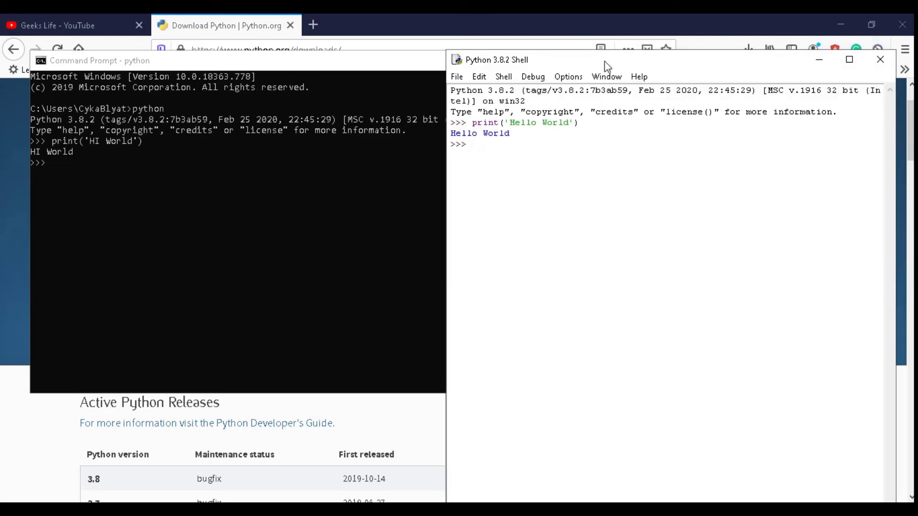
pyautogui.moveTo(606, 65); pyautogui.dragTo(610, 60)
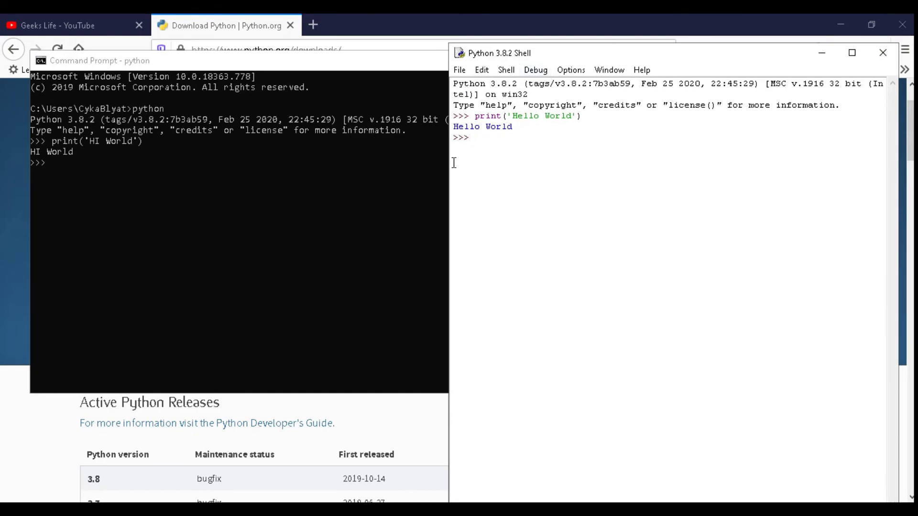